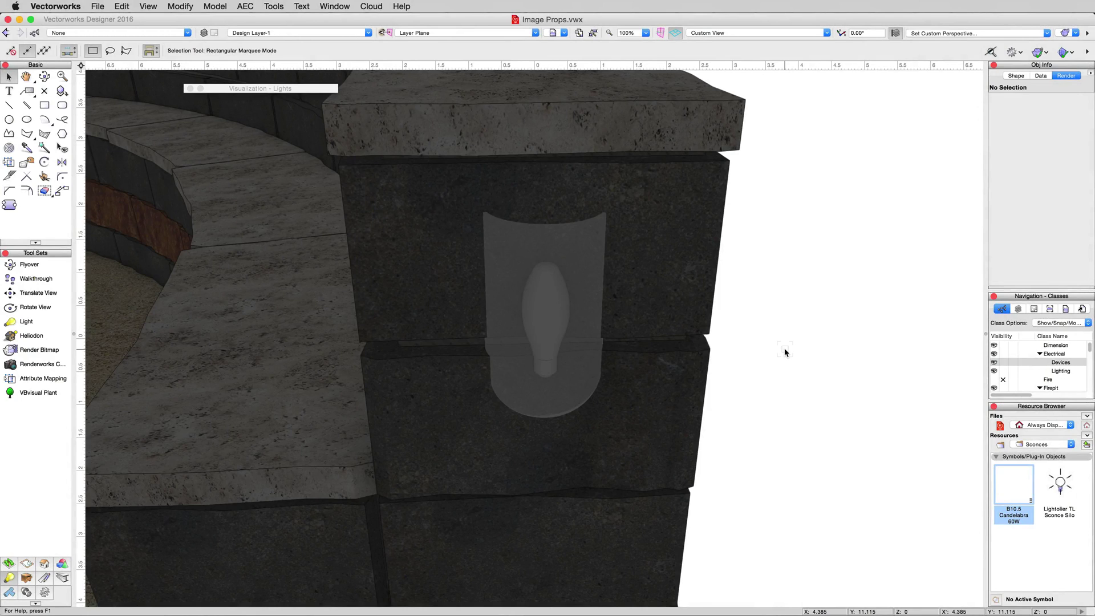
# Activate the saved view 4 - Image Props and turn on Light-2 for the current scene
pyautogui.click(559, 34)
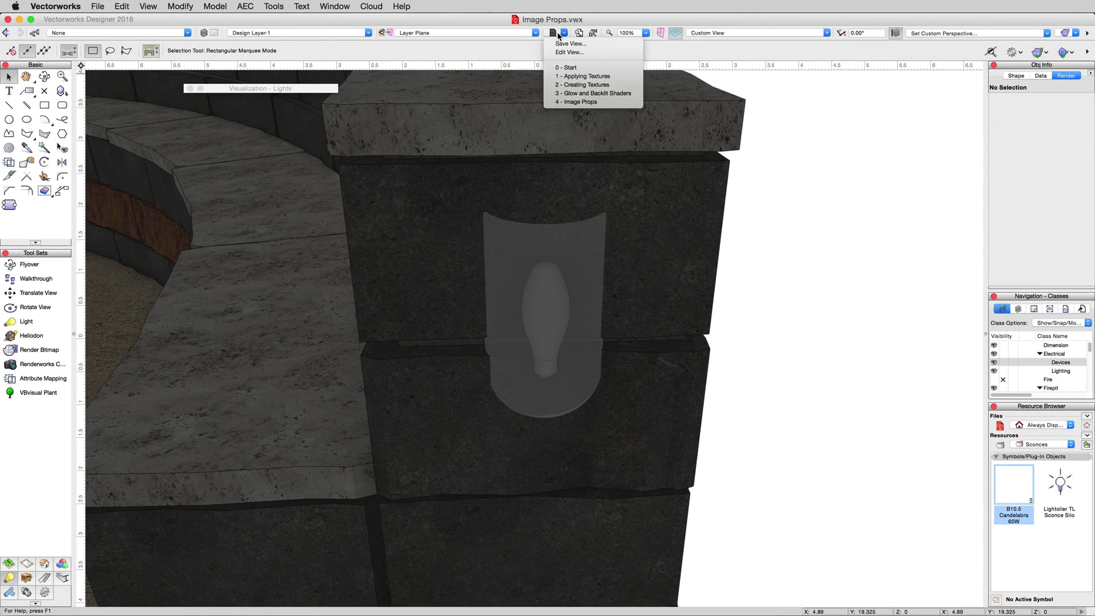
pyautogui.click(577, 102)
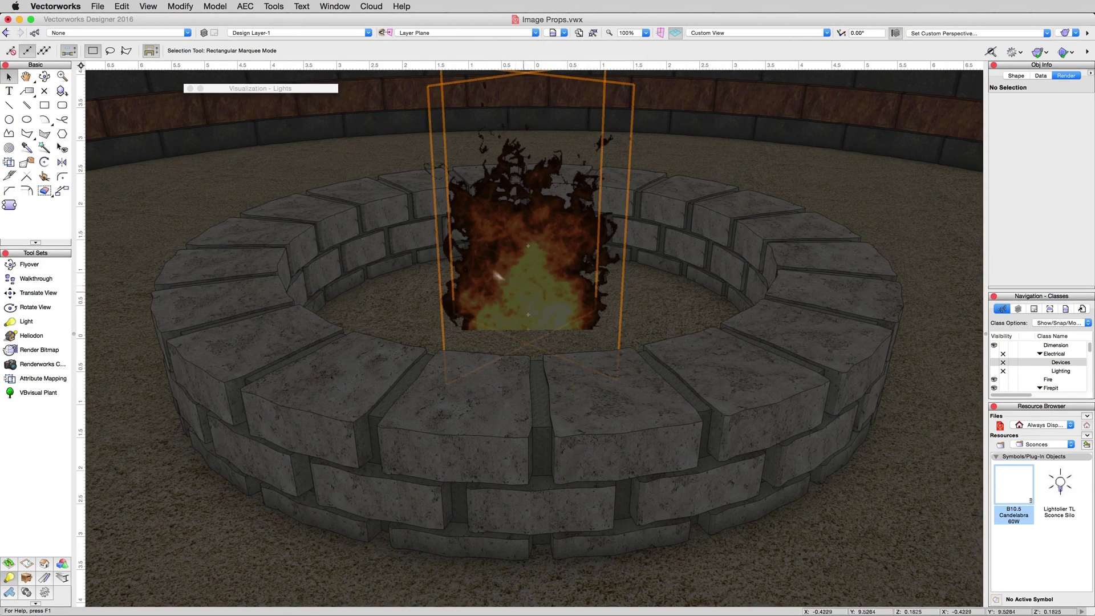
pyautogui.click(201, 89)
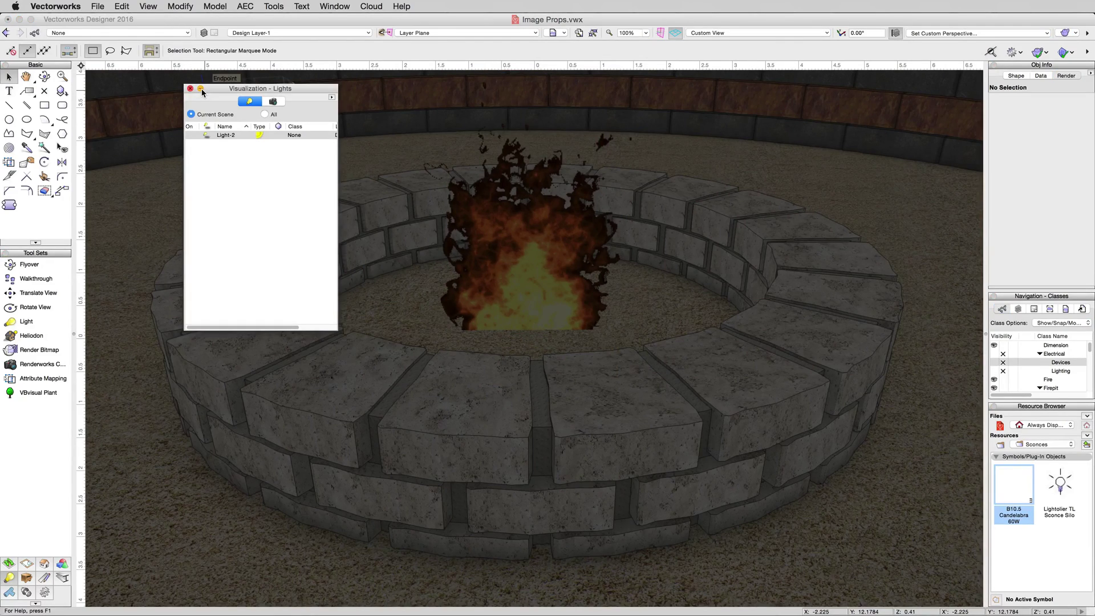
pyautogui.click(192, 137)
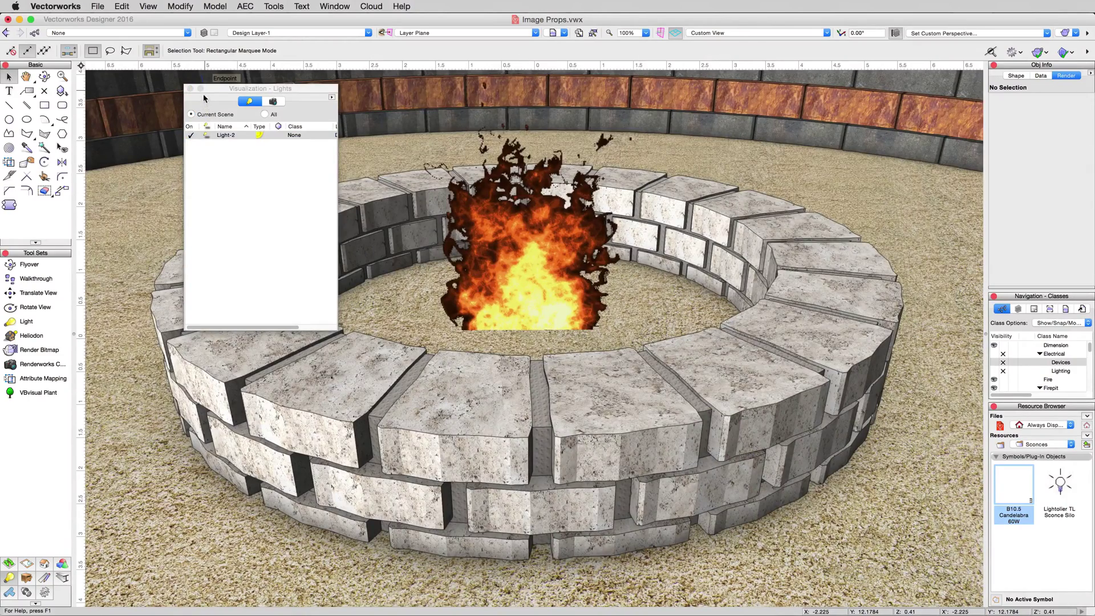
pyautogui.click(200, 89)
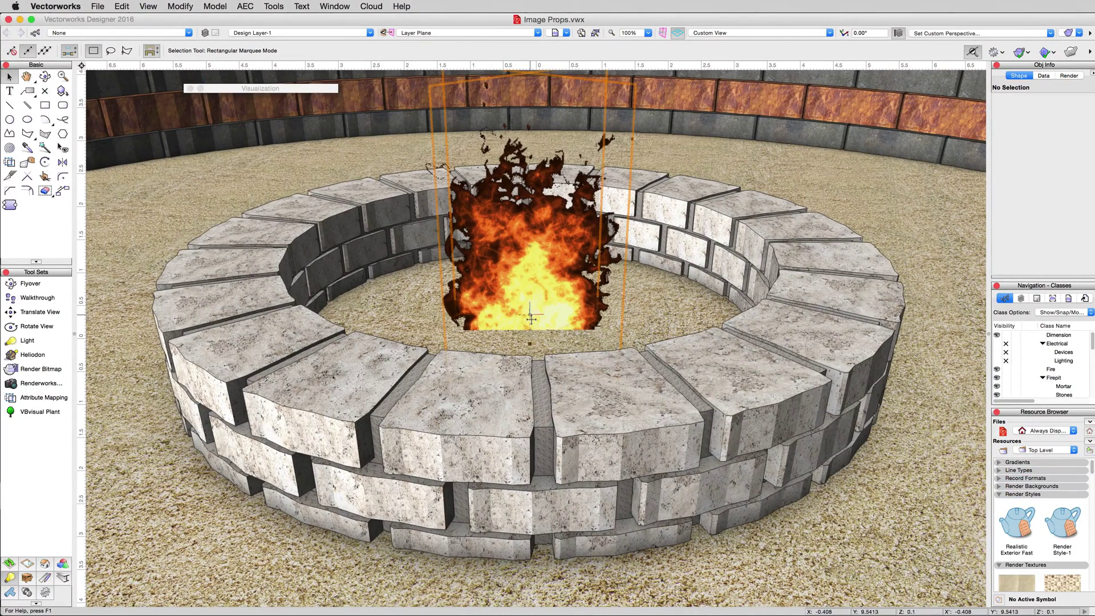
# Select the fire image prop, preview the scene in Fast Renderworks, and return to OpenGL rendering
pyautogui.click(530, 316)
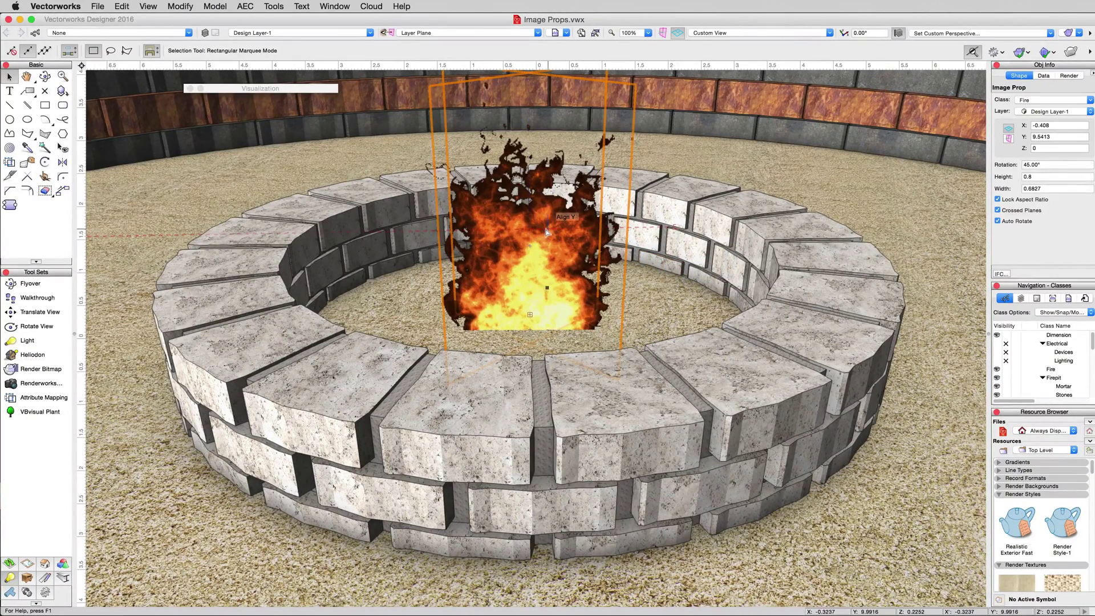
pyautogui.click(1070, 33)
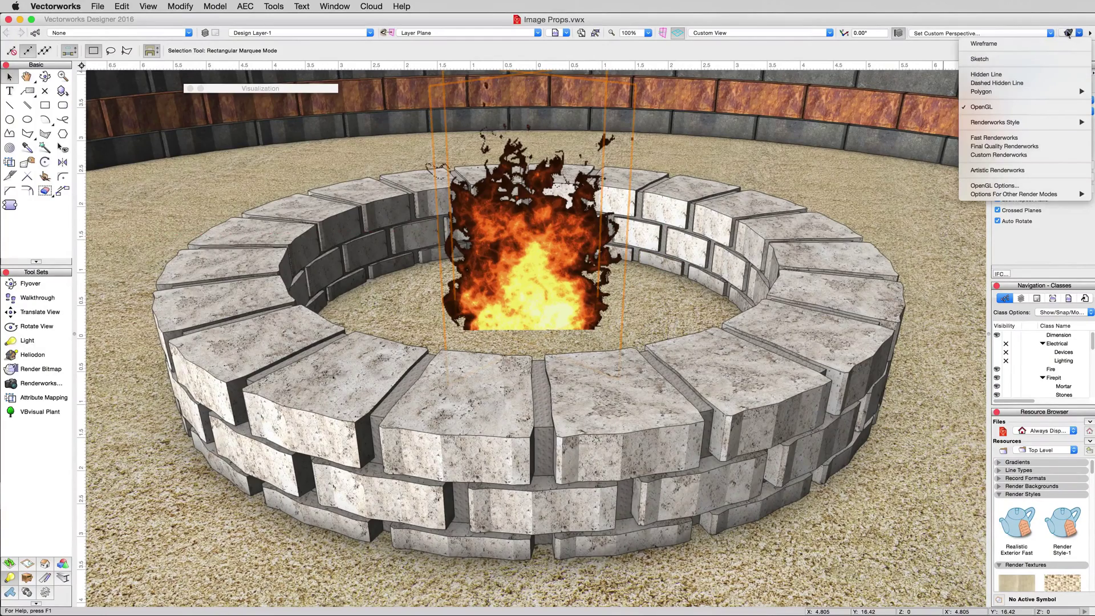
pyautogui.click(995, 139)
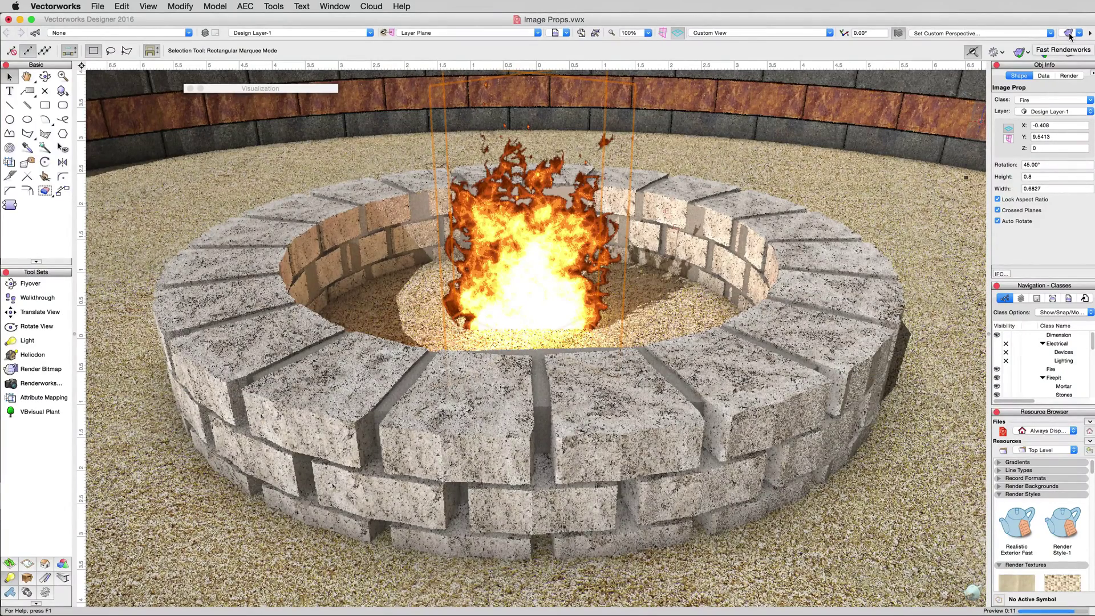
pyautogui.click(1069, 35)
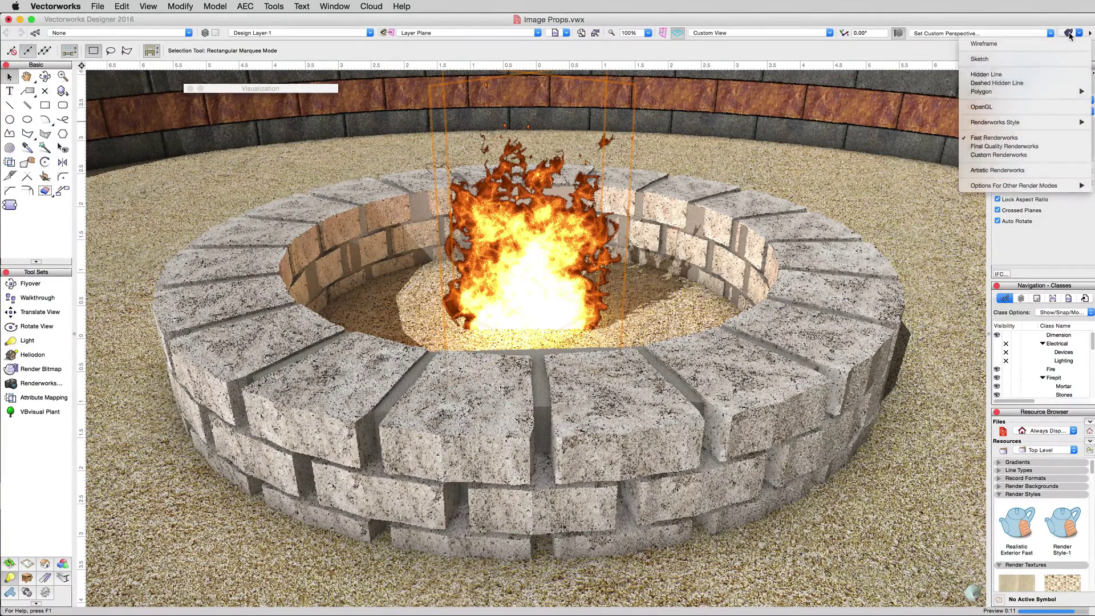
pyautogui.click(1019, 108)
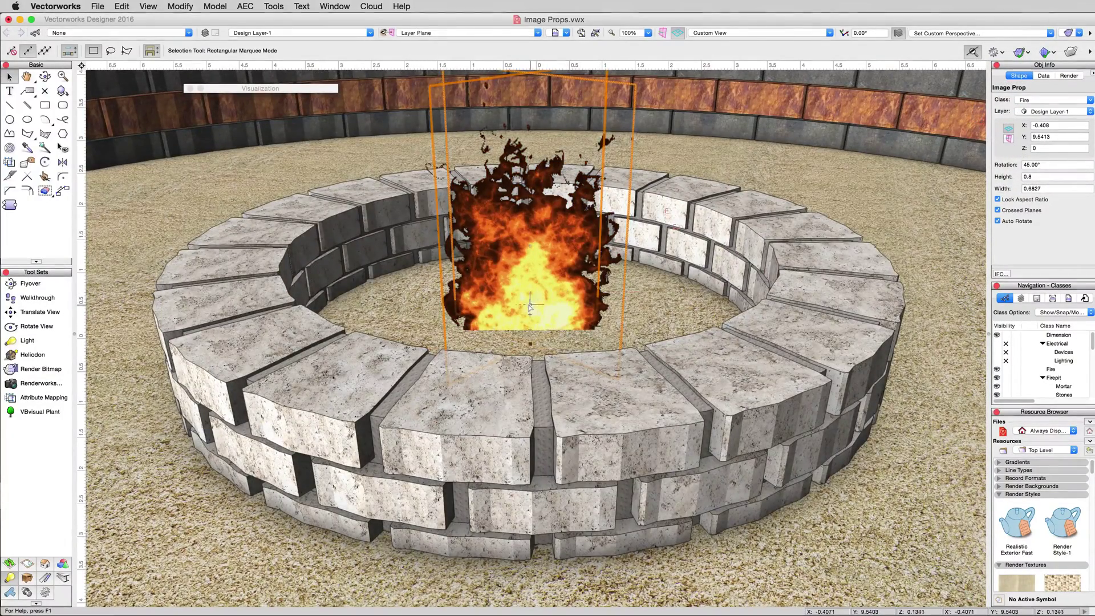
# Delete the selected fire prop and start a new image prop from the imported file Campfire-unlit.jpg
pyautogui.press('Delete')
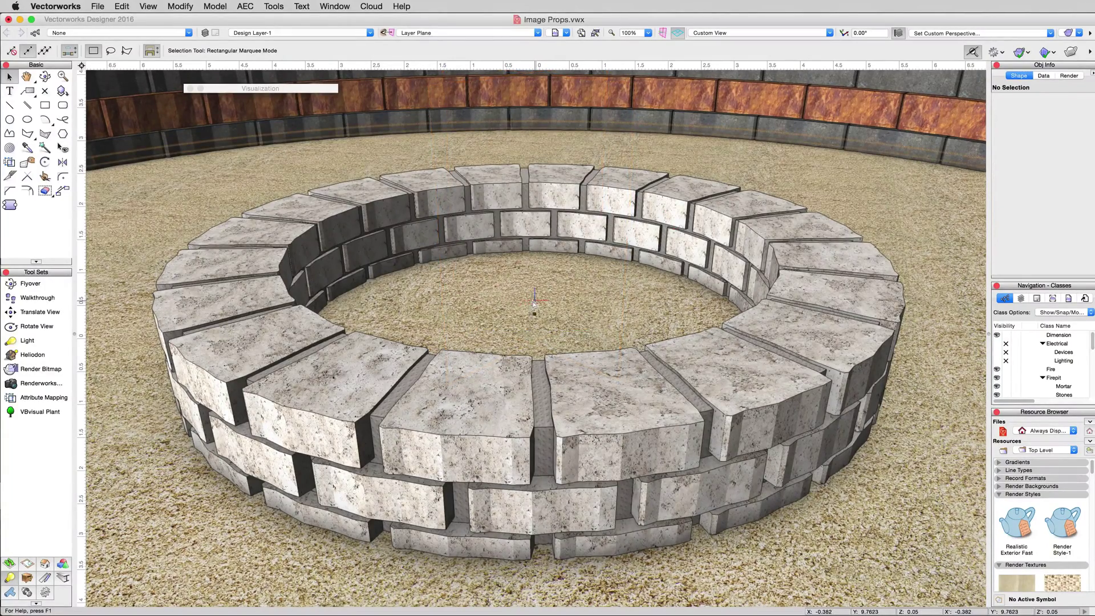
pyautogui.click(208, 7)
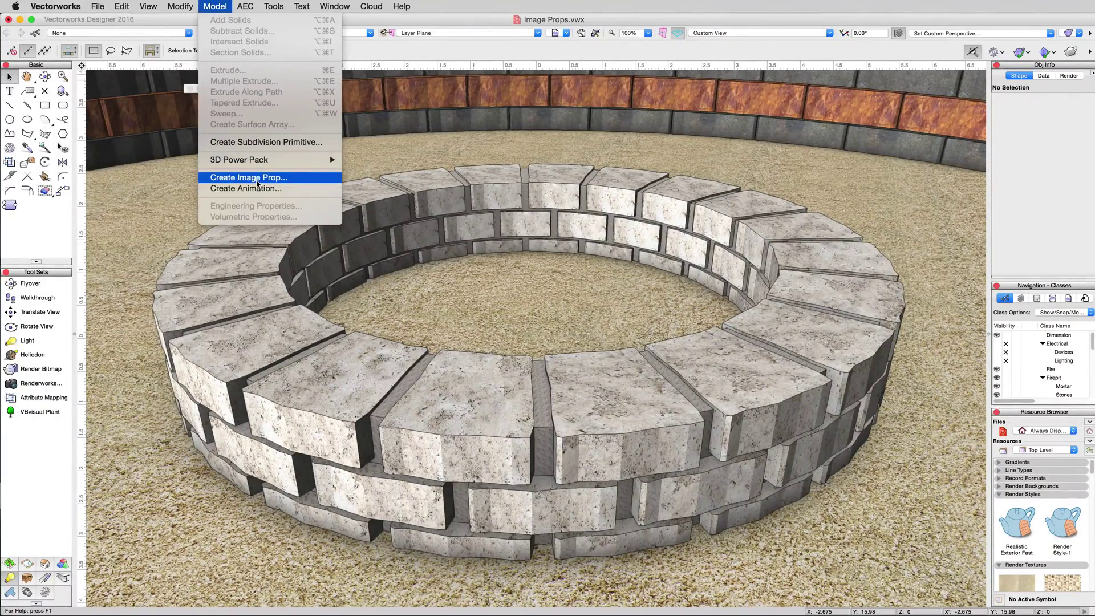
pyautogui.click(258, 181)
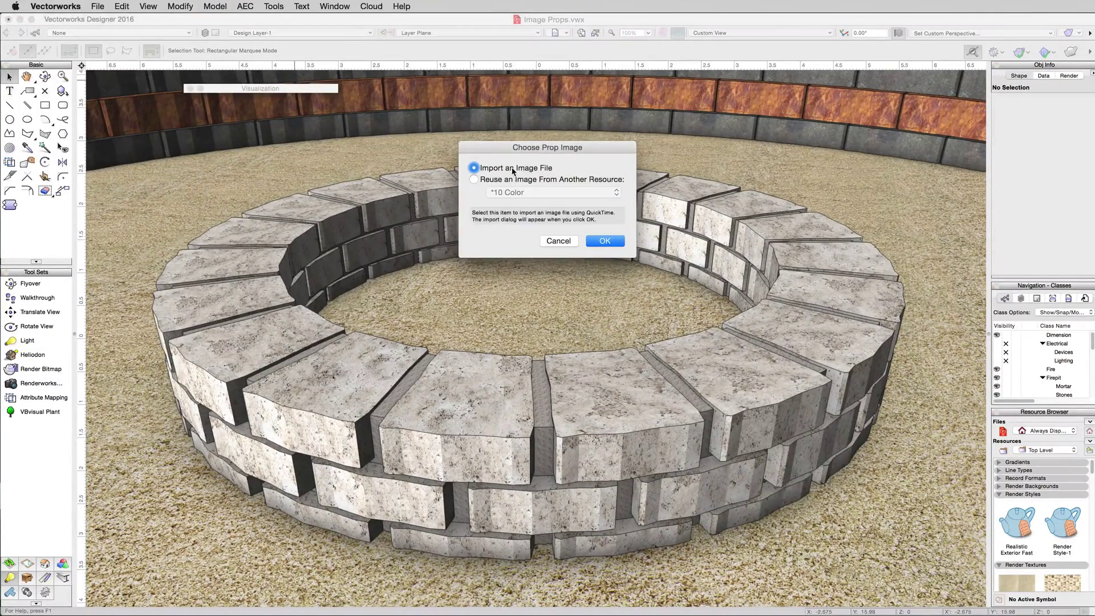
pyautogui.click(600, 242)
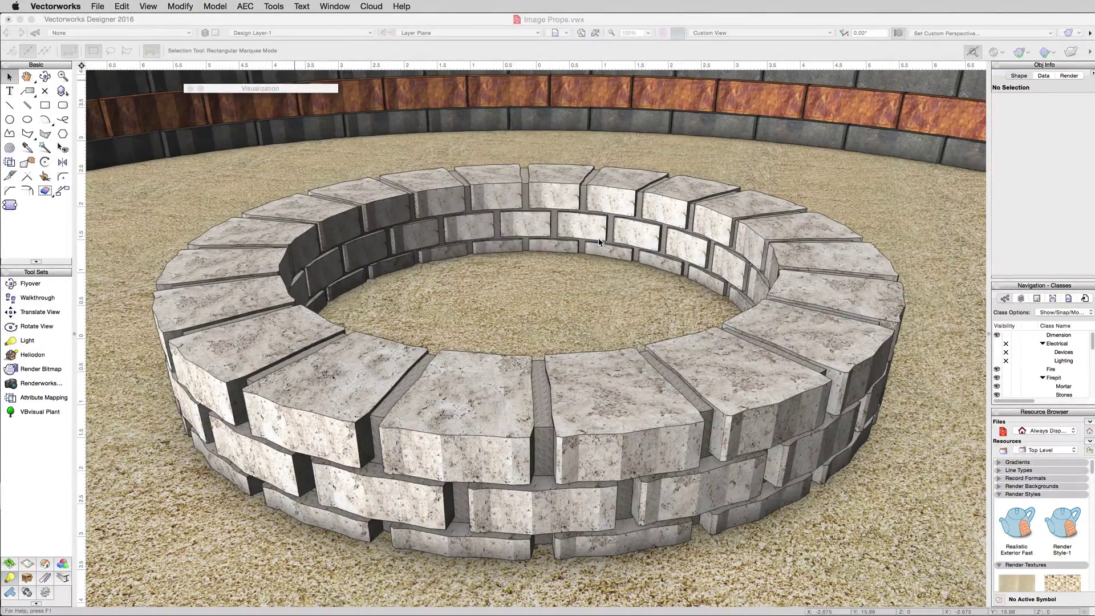
pyautogui.click(472, 168)
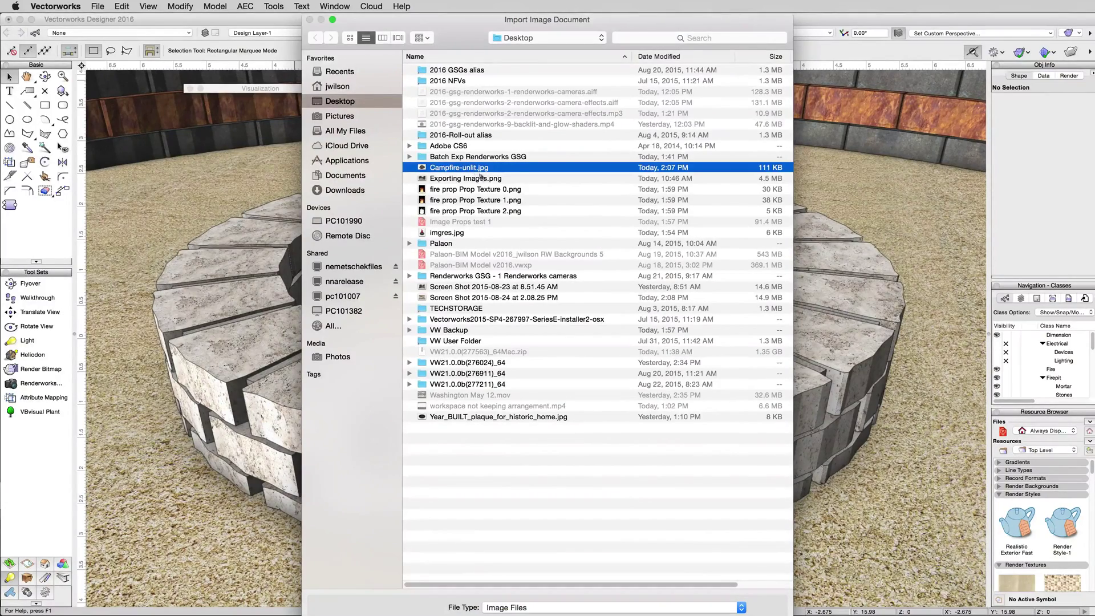
pyautogui.press('Return')
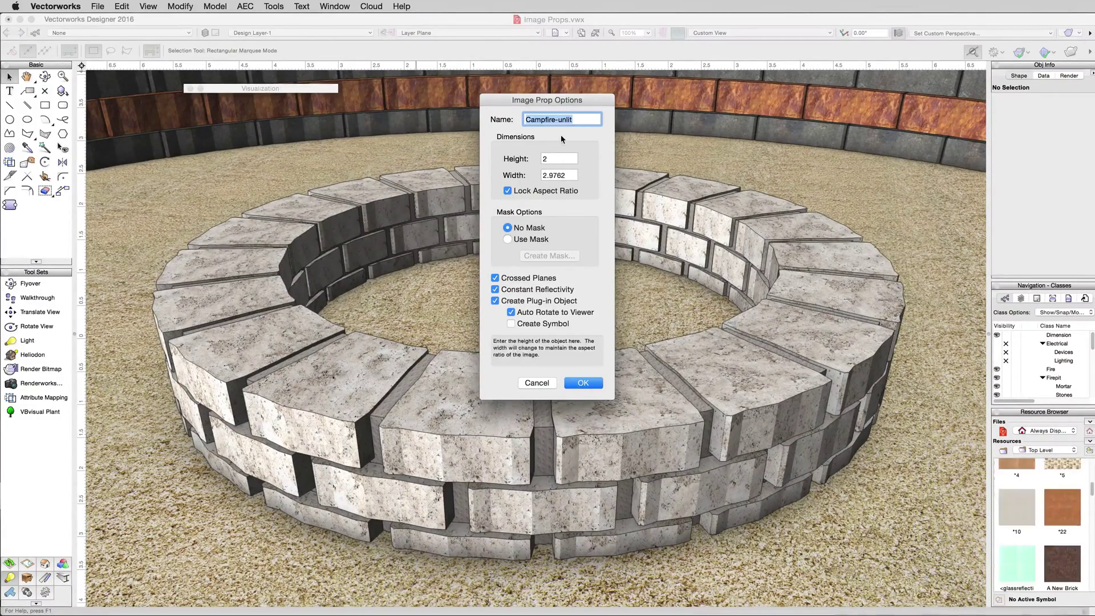
# Mask the Campfire-unlit prop by reusing This Prop's Color with white as the transparent color, and create the prop
pyautogui.click(520, 239)
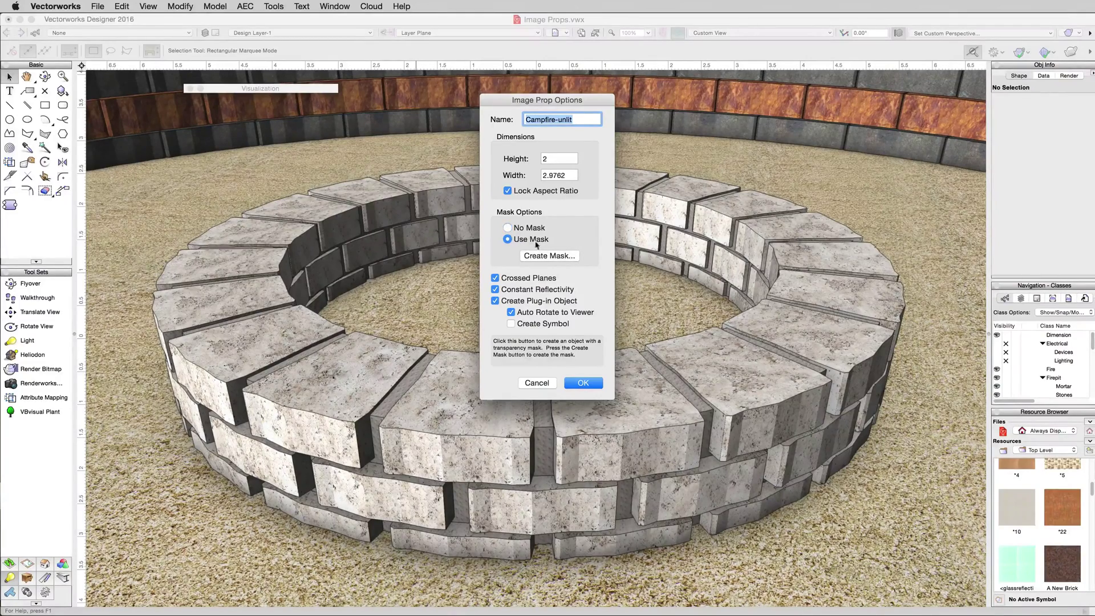
pyautogui.click(561, 257)
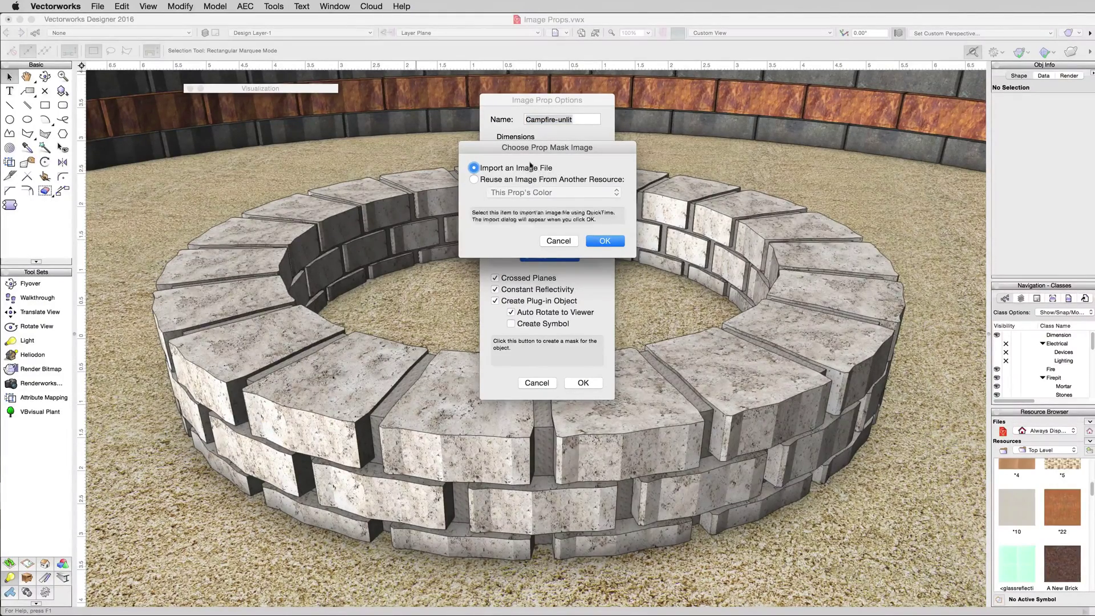
pyautogui.click(502, 181)
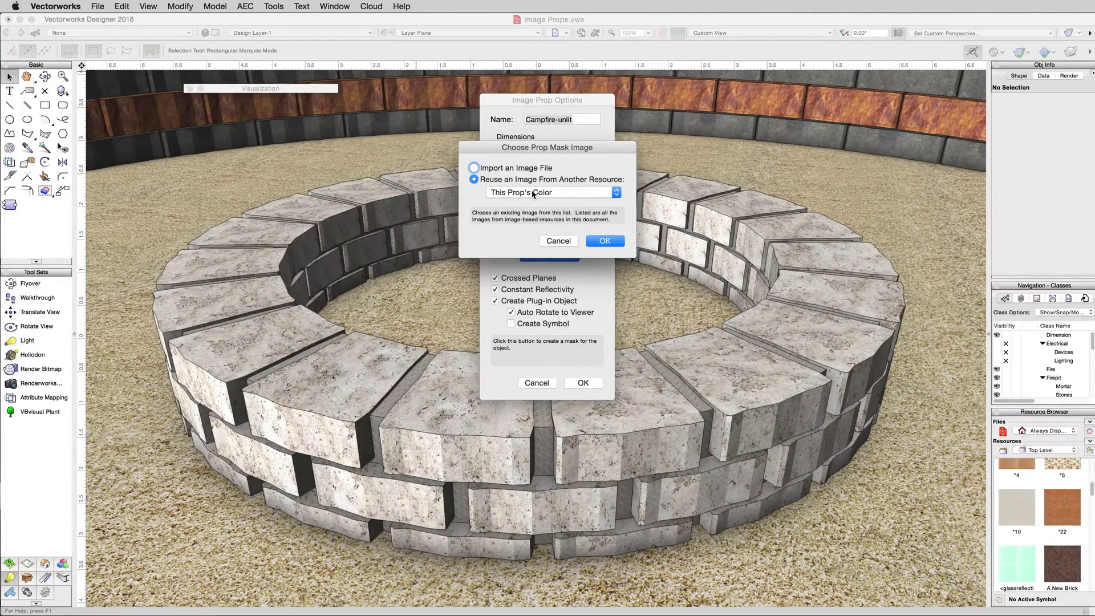
pyautogui.click(600, 239)
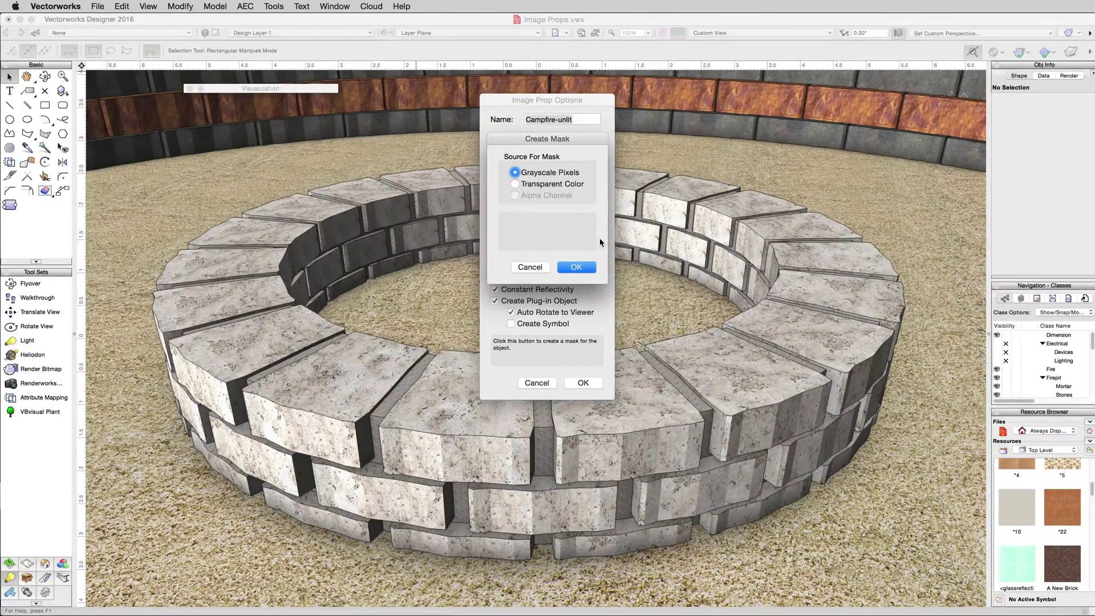
pyautogui.click(562, 184)
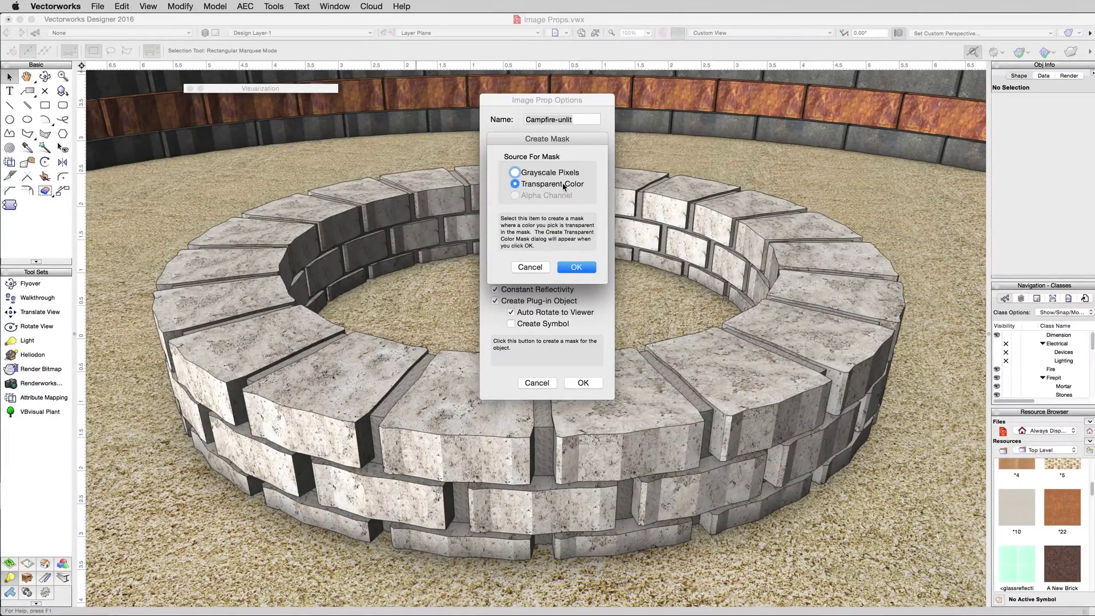
pyautogui.click(571, 267)
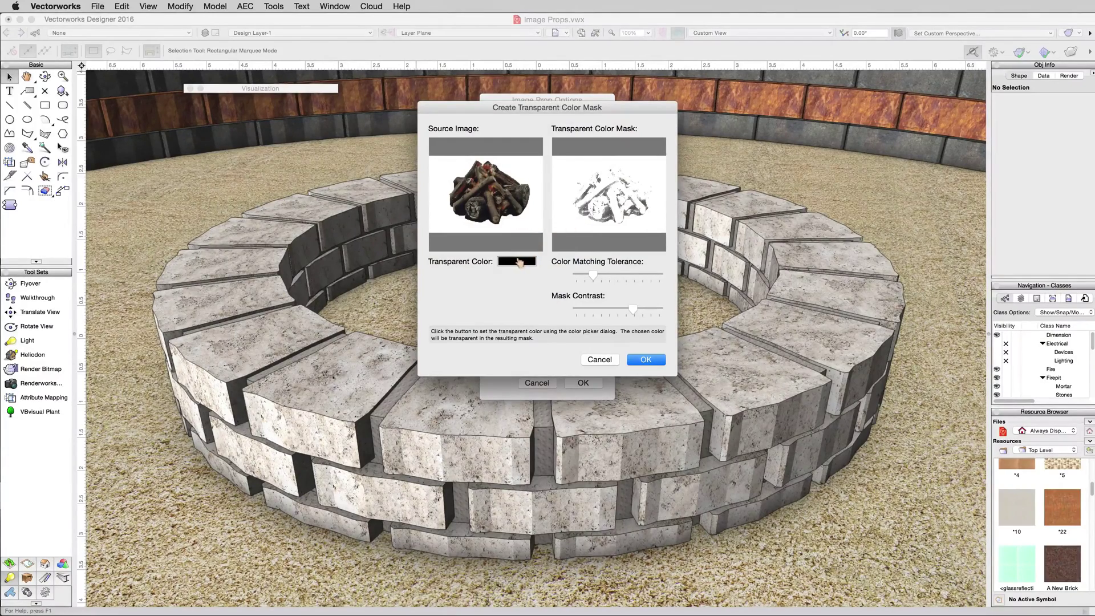
pyautogui.click(534, 225)
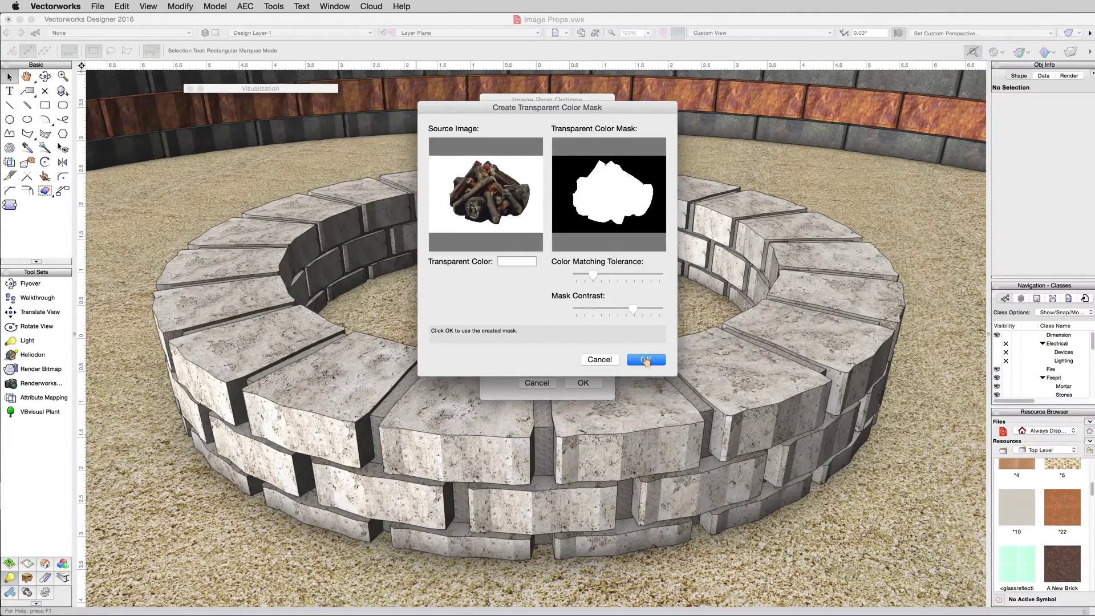
pyautogui.click(646, 360)
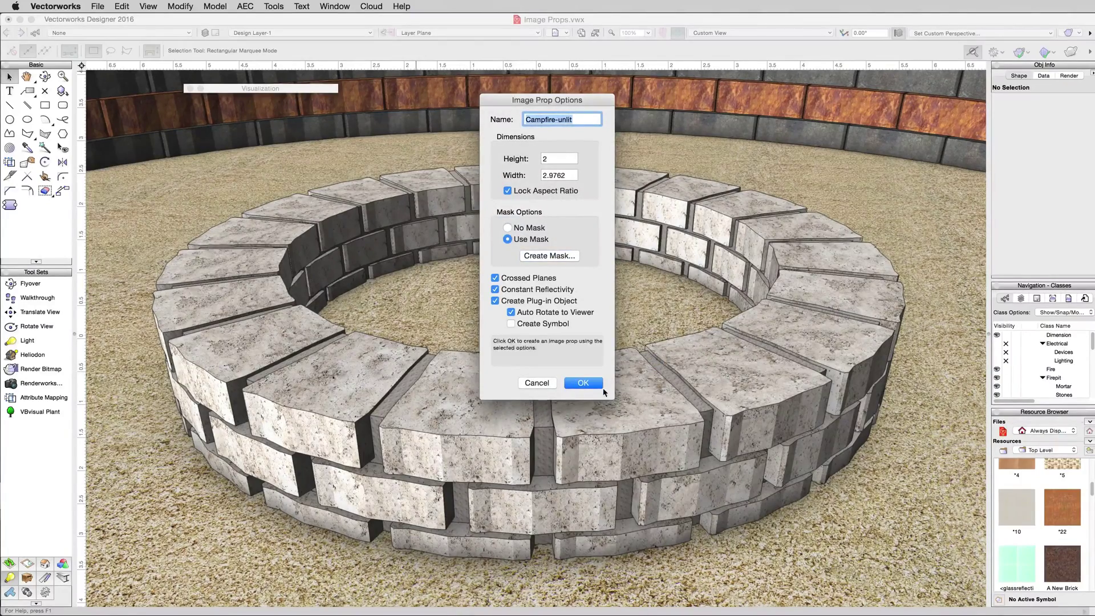
pyautogui.click(582, 384)
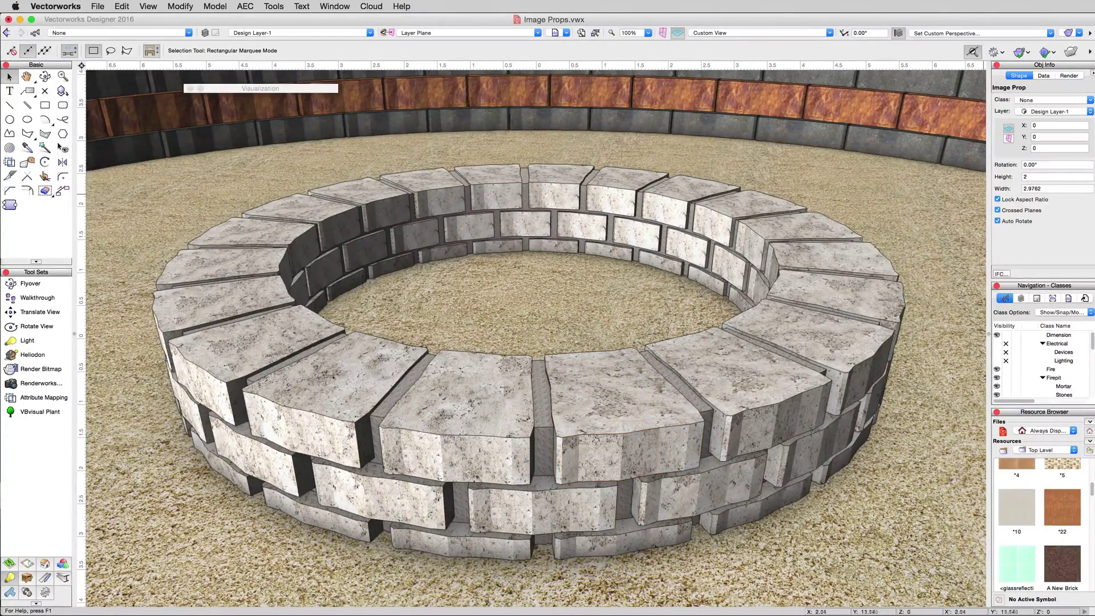
# Set the campfire image prop's height to 0.3 with the aspect ratio locked
pyautogui.click(149, 6)
pyautogui.moveTo(163, 20)
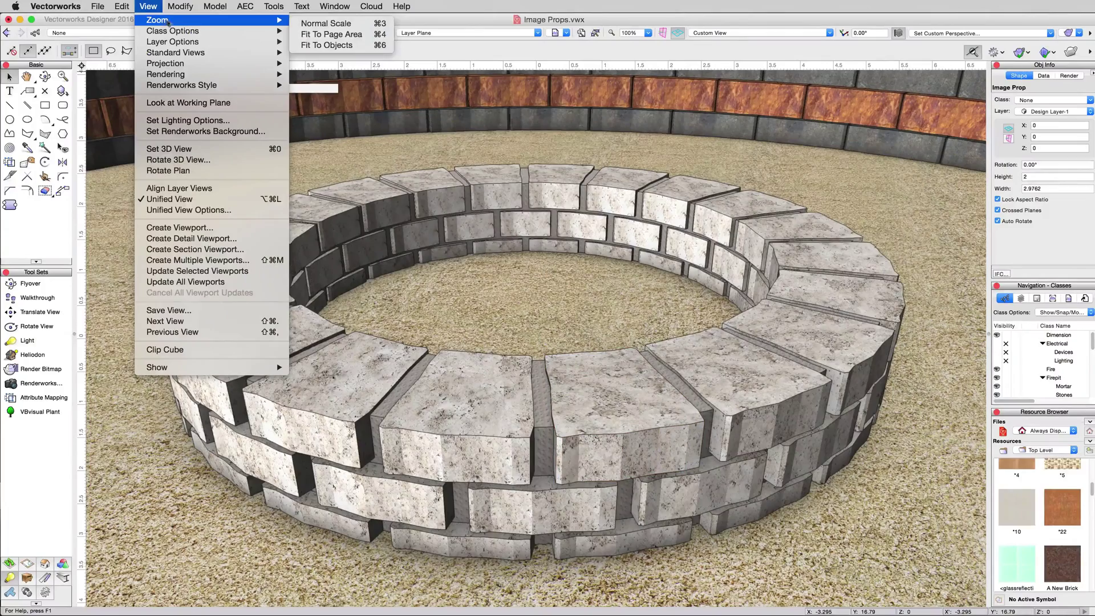
pyautogui.click(312, 35)
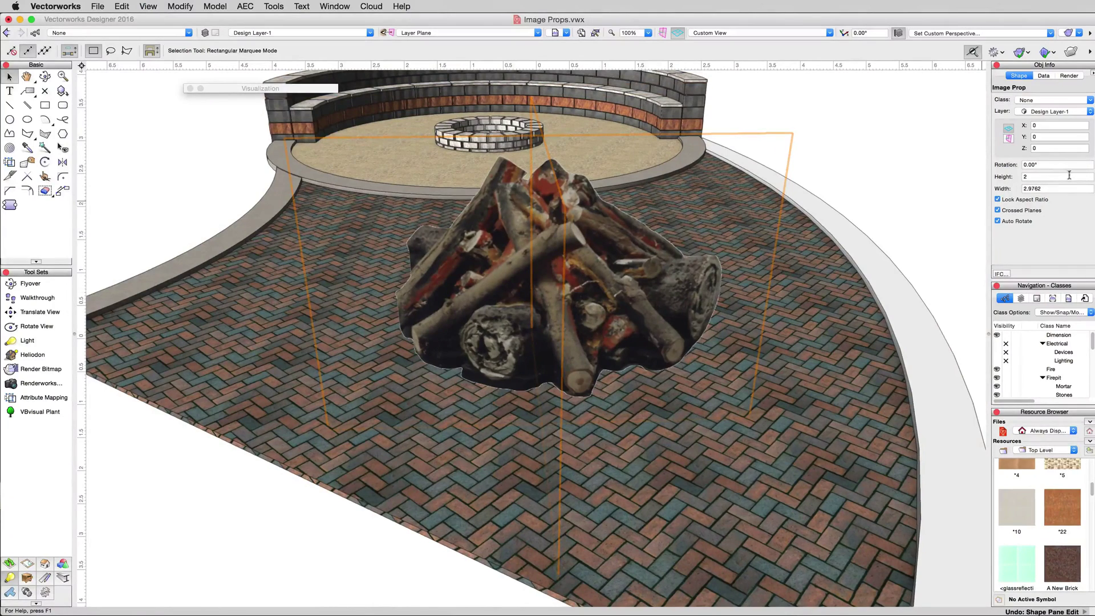
pyautogui.moveTo(1049, 177); pyautogui.dragTo(1017, 176)
pyautogui.press('Return')
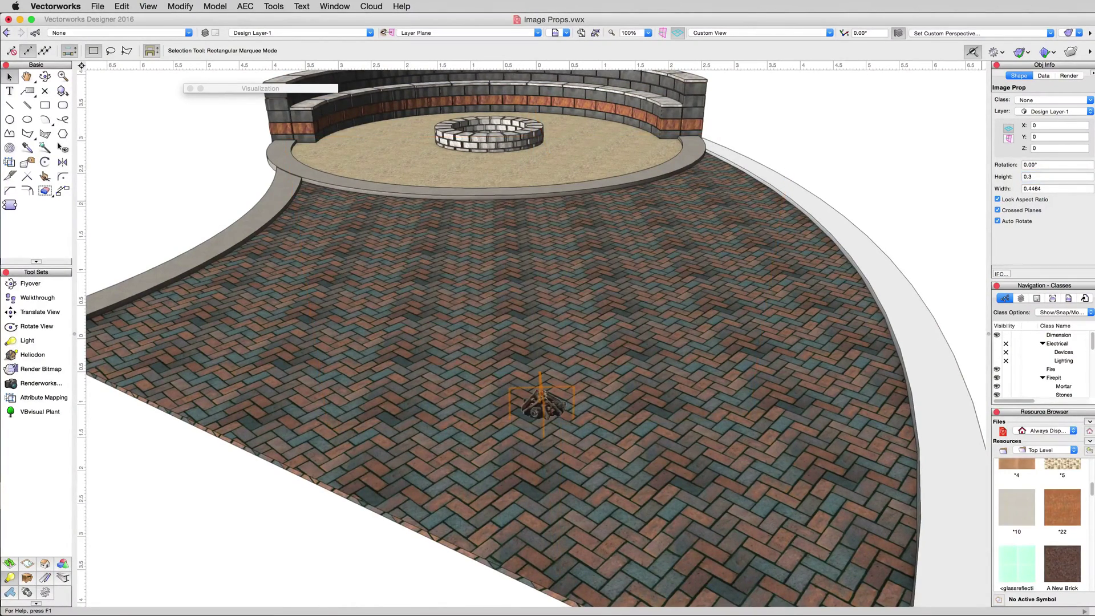
# Move the campfire prop into the fire pit and center it at about X -0.41, Y 9.43, using the saved view 4 - Image Props
pyautogui.hotkey('shift', 'c')
pyautogui.moveTo(499, 206); pyautogui.dragTo(716, 519)
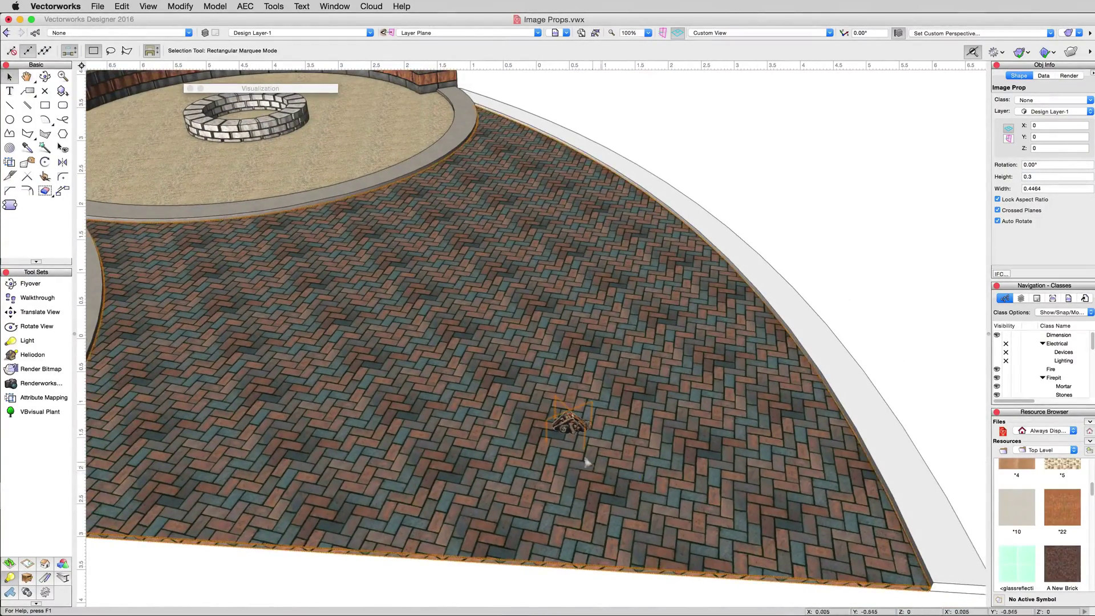
pyautogui.moveTo(569, 431); pyautogui.dragTo(246, 112)
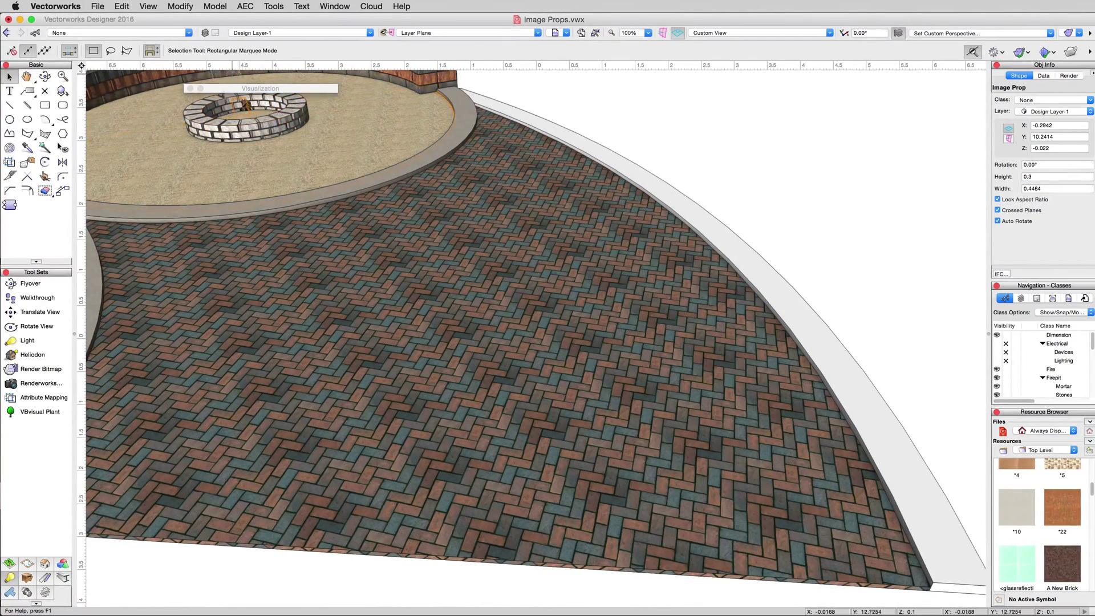
pyautogui.click(565, 32)
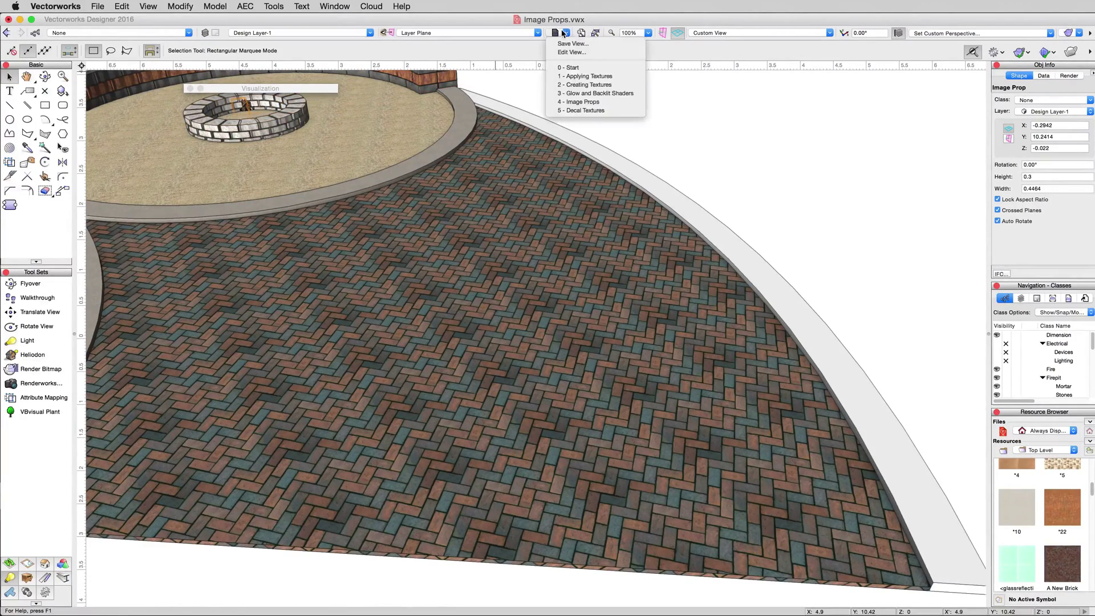
pyautogui.click(581, 102)
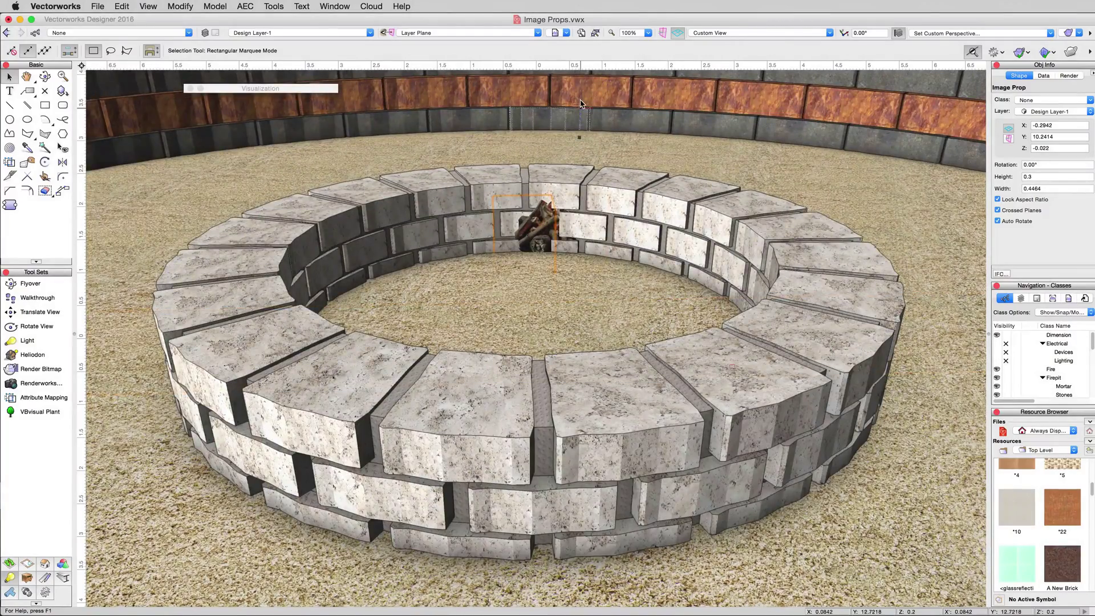
pyautogui.moveTo(533, 234); pyautogui.dragTo(528, 313)
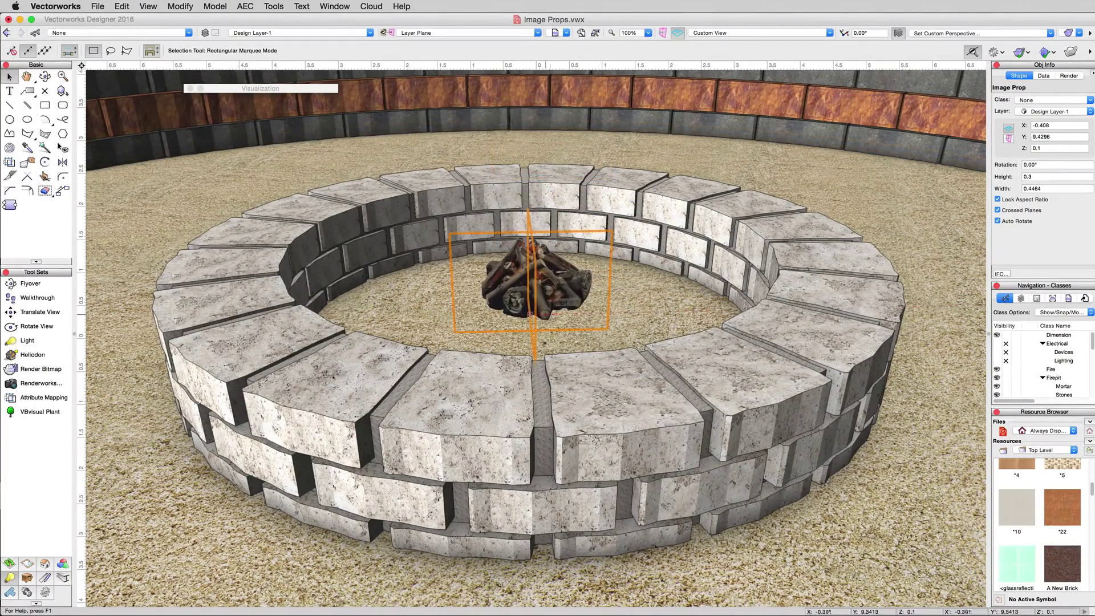
# Set the campfire prop's Z position to 0 and deselect it
pyautogui.scroll(2, 683, 299)
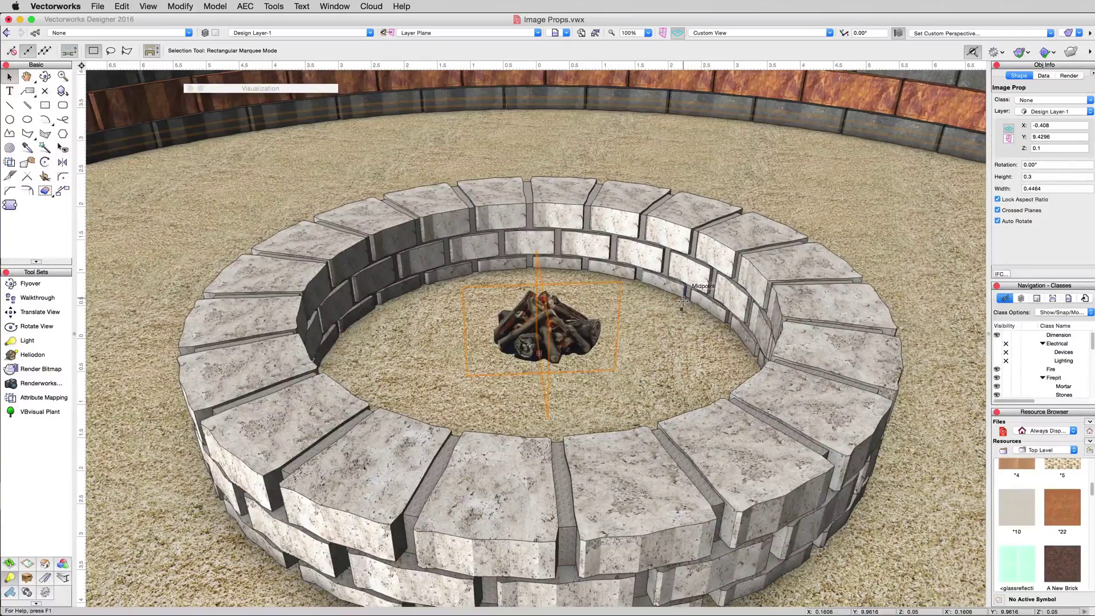
pyautogui.click(1039, 148)
pyautogui.press('Return')
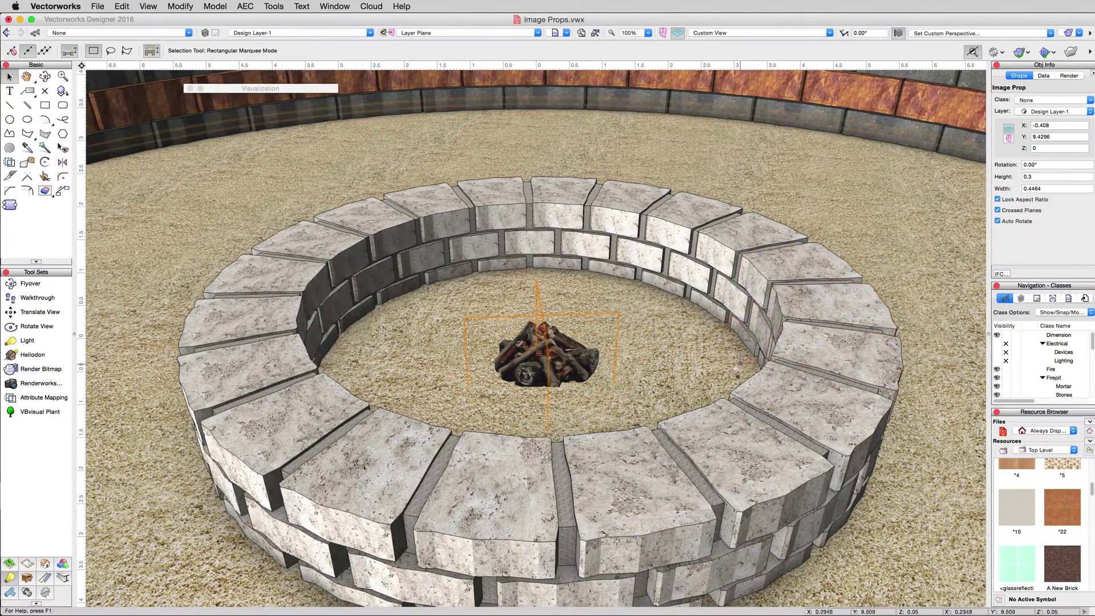
pyautogui.hotkey('shift', 'c')
pyautogui.moveTo(702, 373); pyautogui.dragTo(699, 363)
pyautogui.moveTo(699, 368); pyautogui.dragTo(703, 371)
pyautogui.press('x')
pyautogui.click(697, 318)
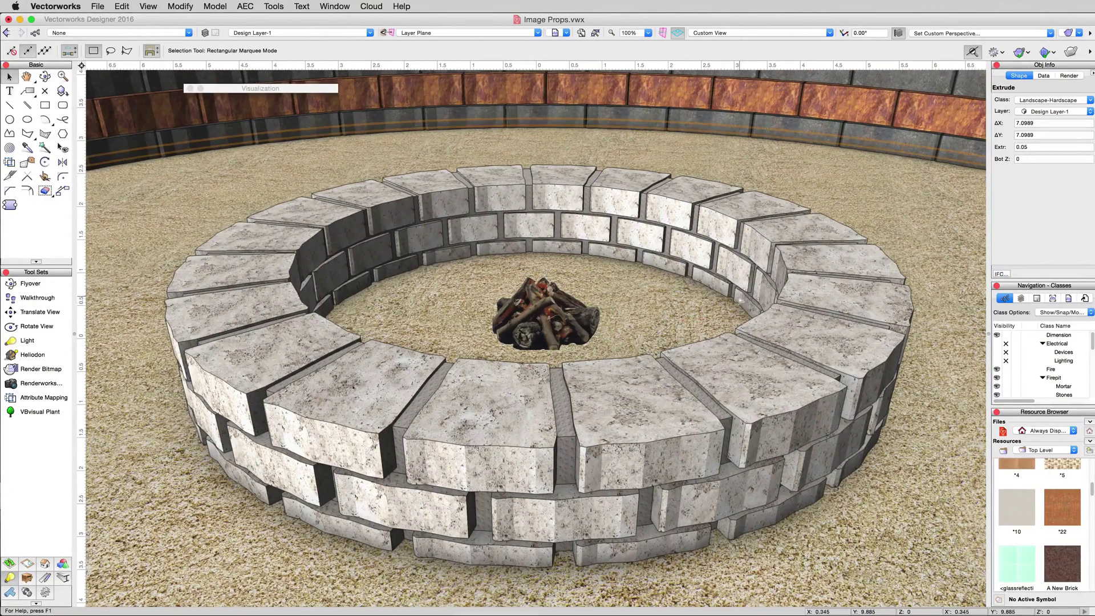